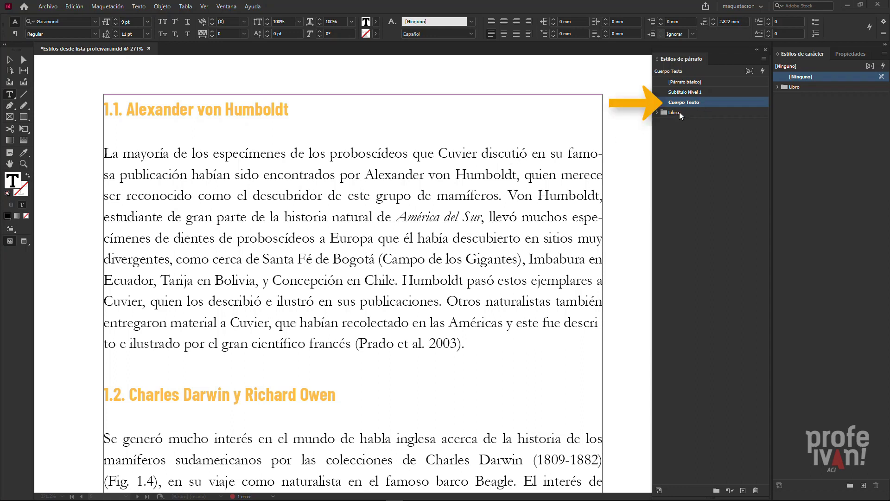
Step: Examine the basic and advanced character formats and character colour of the Cuerpo Texto paragraph style without changing it
click(713, 105)
right_click(713, 105)
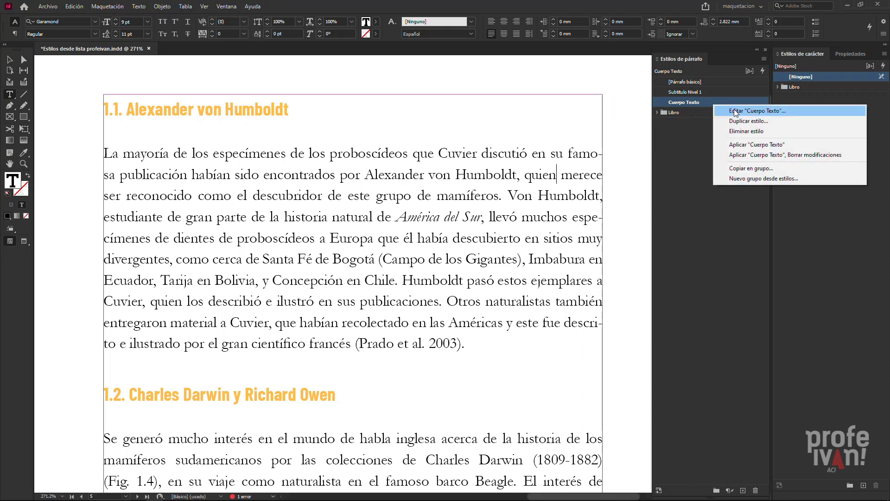
click(737, 110)
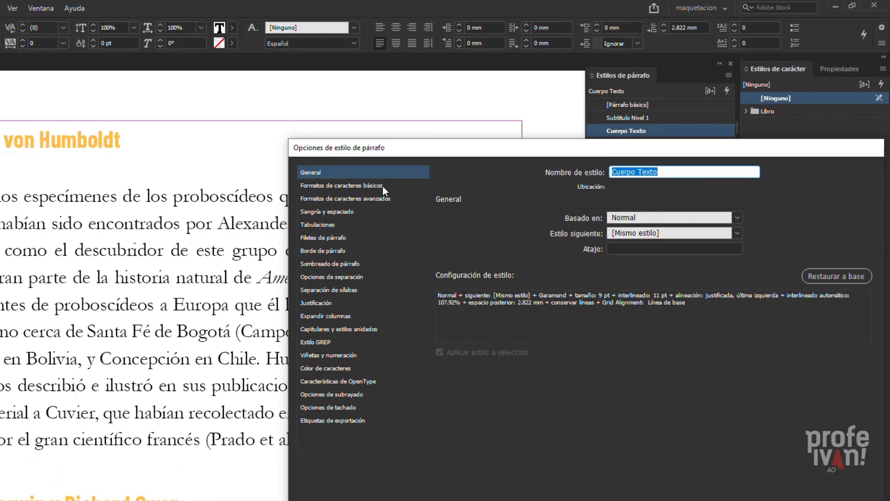
click(493, 146)
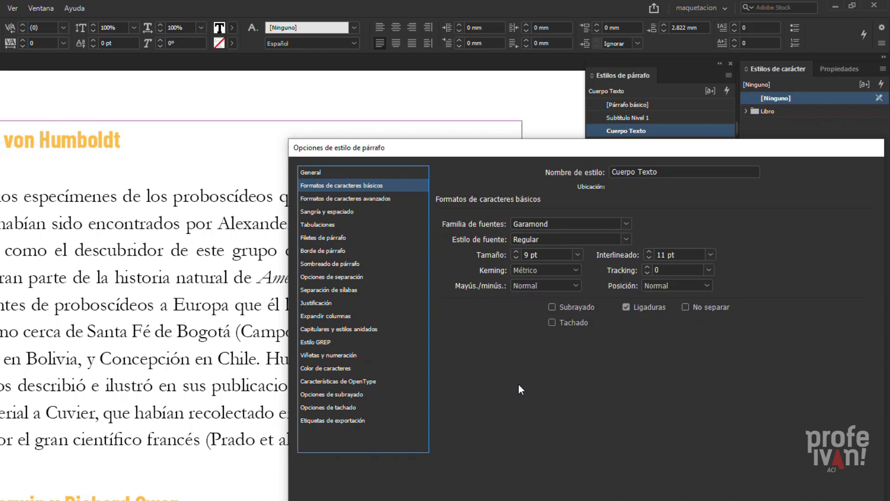
click(389, 199)
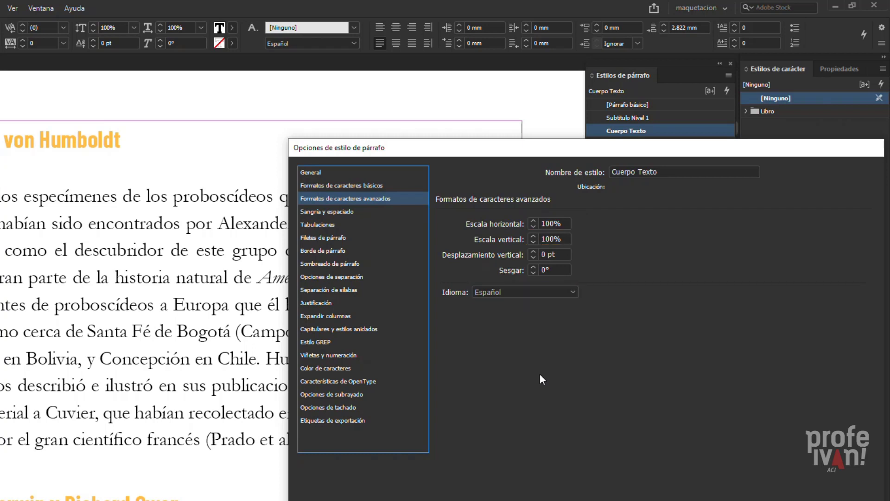
click(342, 369)
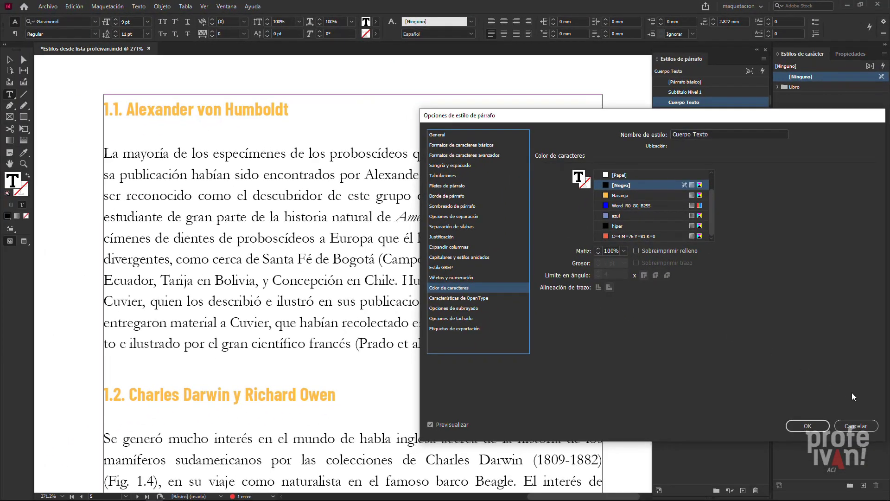
click(856, 426)
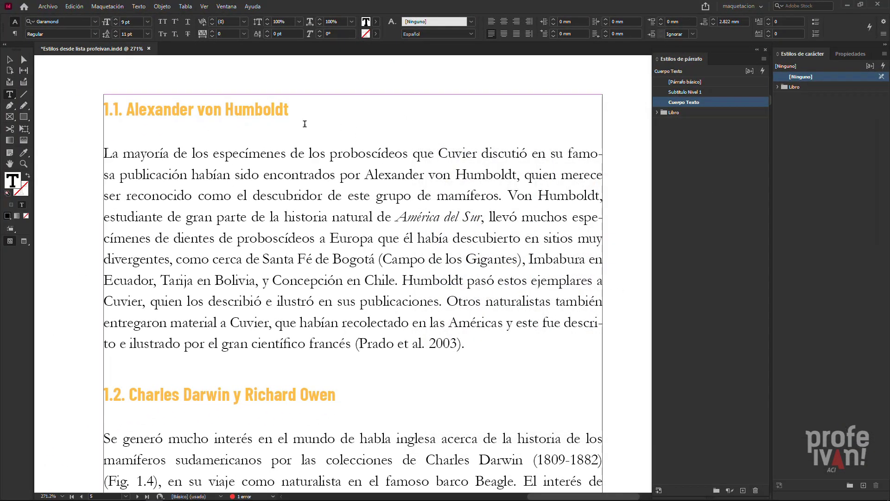
Step: Examine the basic and advanced character formats and character colour of the heading's Subtitulo Nivel 1 paragraph style
click(266, 112)
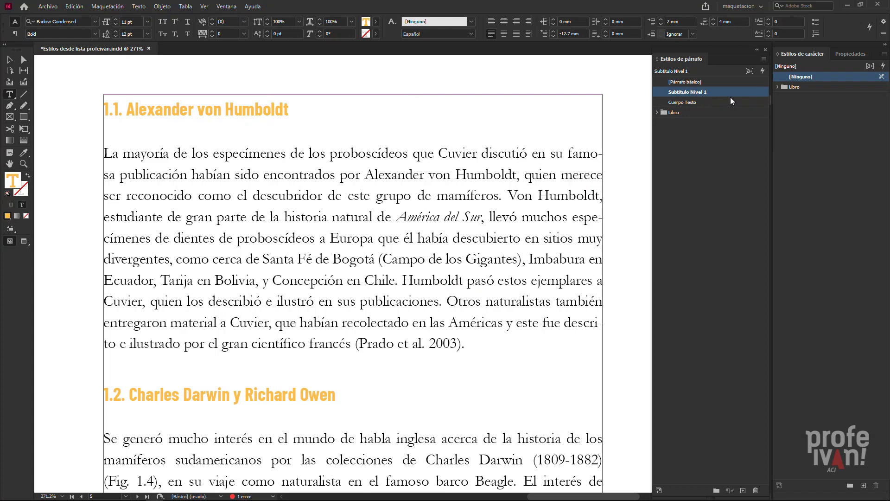
click(723, 93)
right_click(722, 93)
click(756, 96)
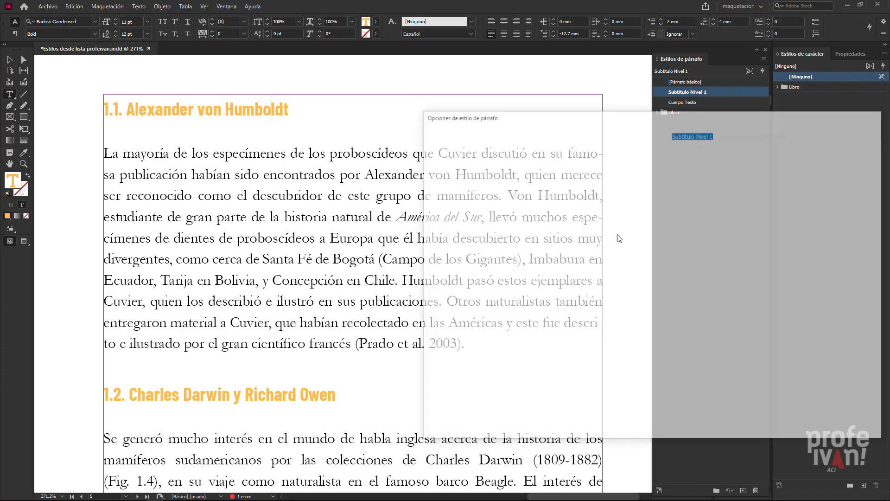
click(477, 144)
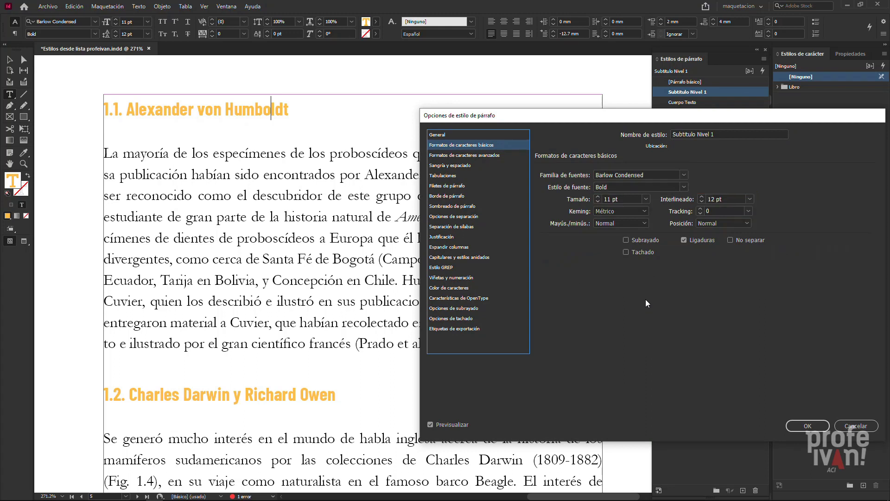
click(486, 157)
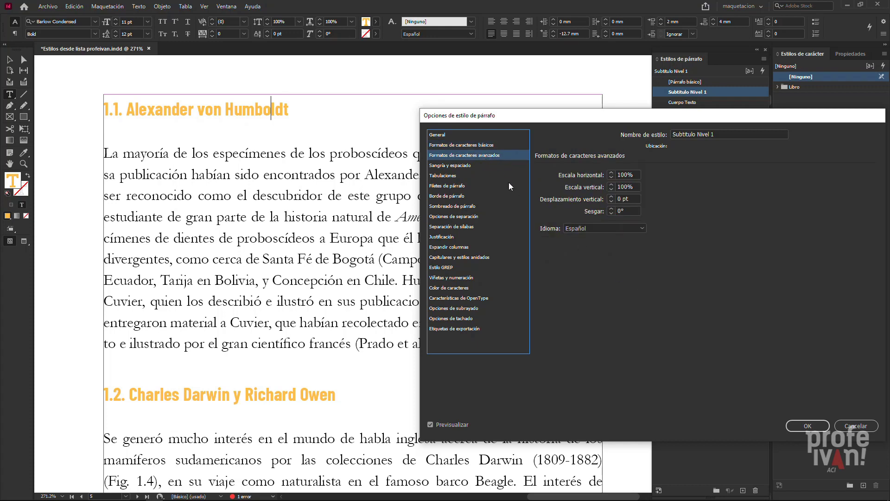
click(447, 288)
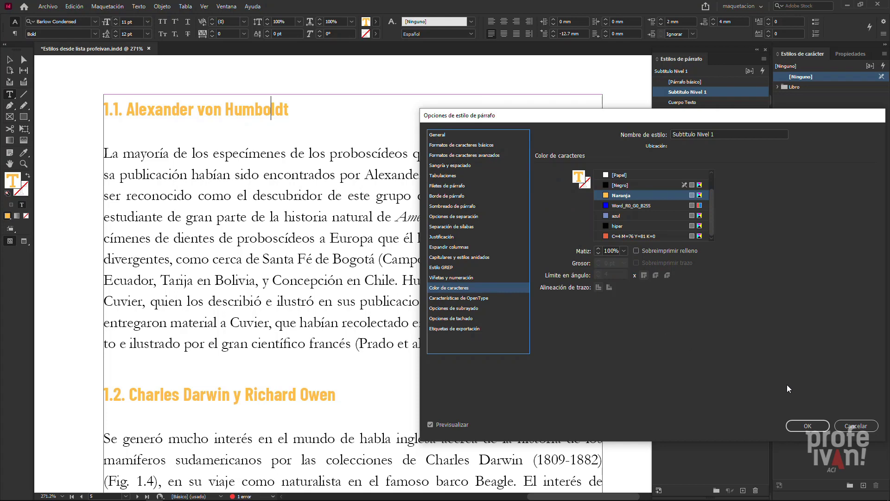
key(Return)
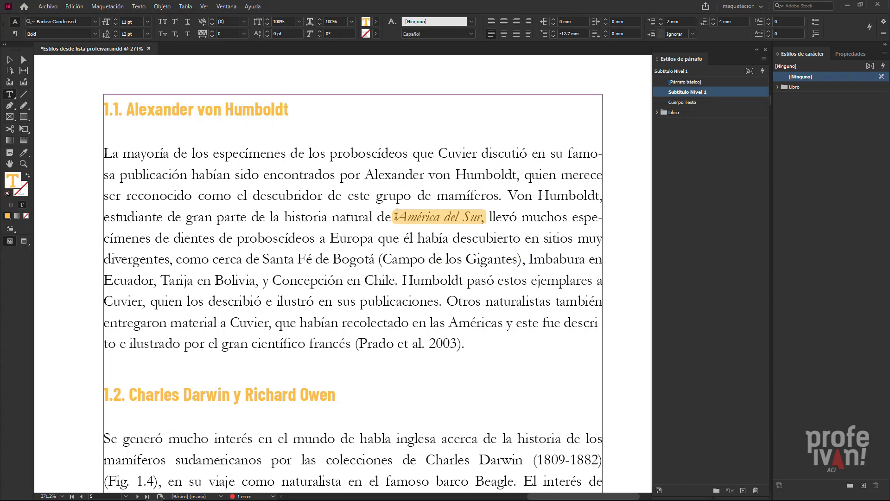
Step: Create a character style named italica from the italic text "América del Sur" and apply it to that selection
drag(396, 217, 482, 217)
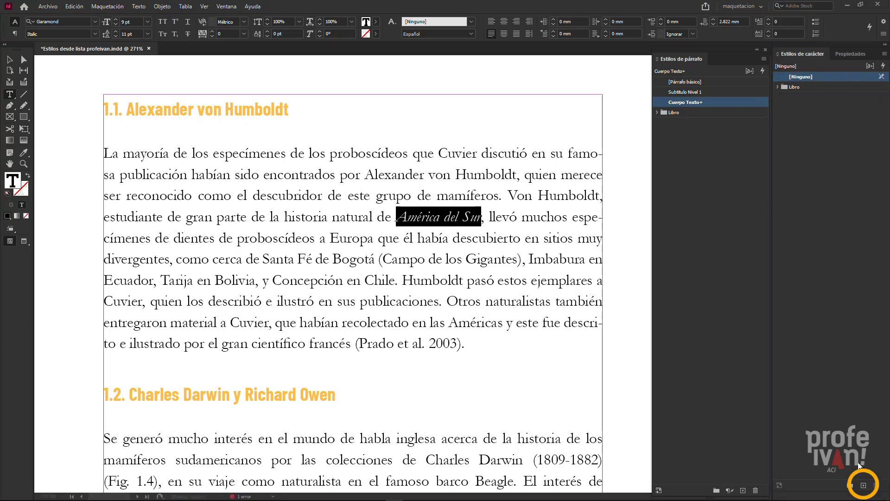
alt+click(863, 486)
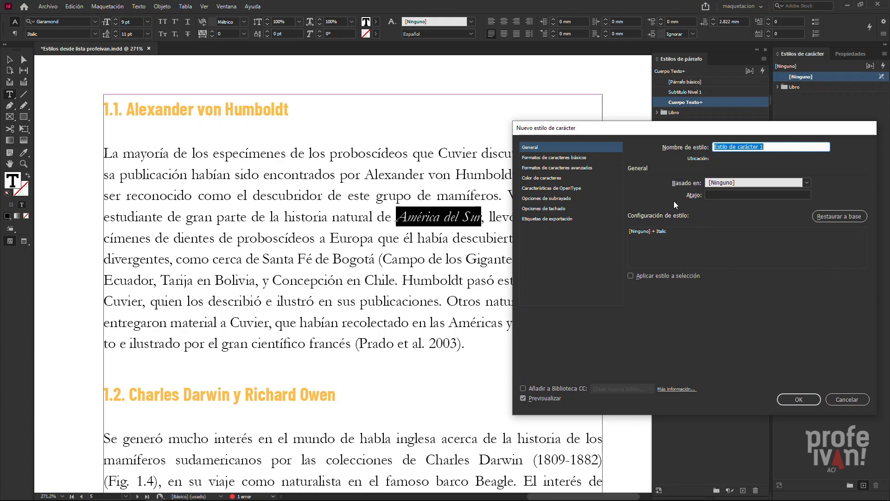
text(italica)
click(631, 275)
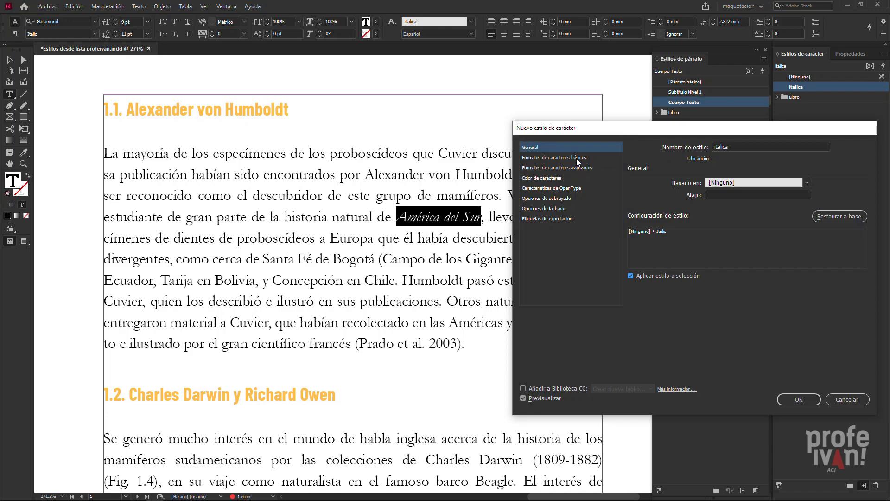
Step: Set the character colour of the new italica style to azul, keeping Italic as its font style
click(576, 158)
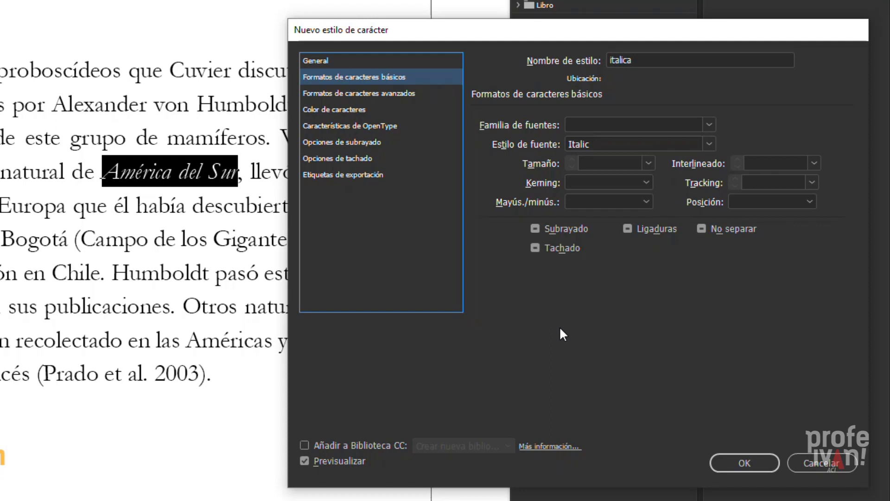
click(381, 93)
click(338, 109)
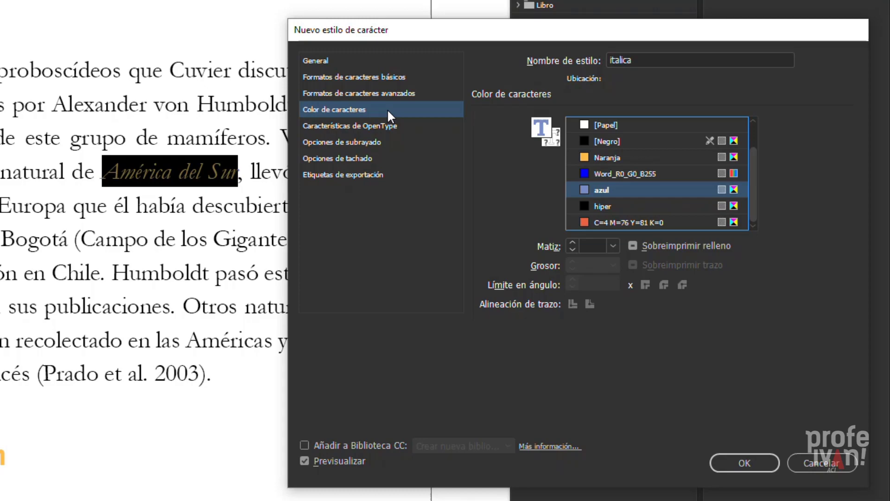
click(754, 462)
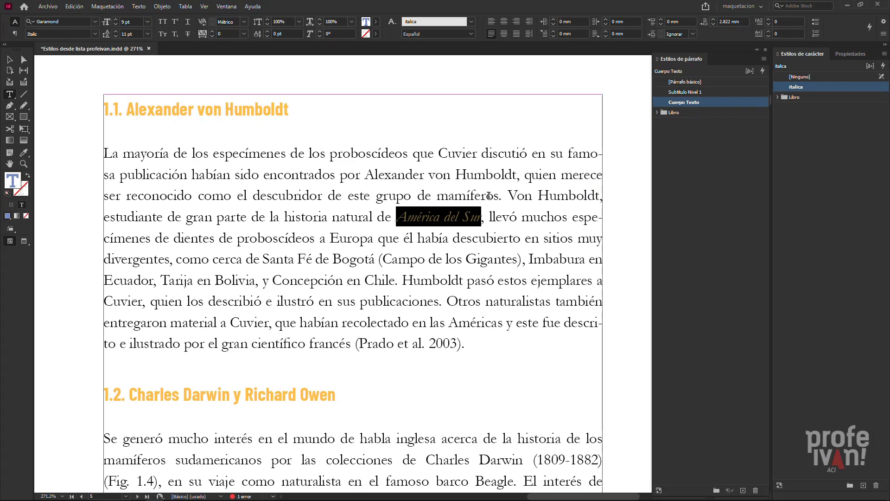
click(489, 196)
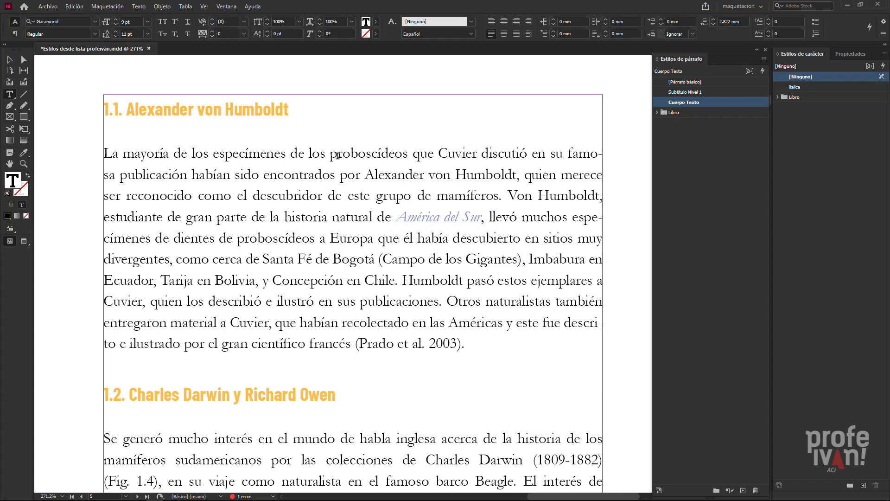
Step: Apply the italica character style to "proboscídeos" in the first paragraph and to "Humboldt" in heading 1.1
drag(330, 154, 408, 155)
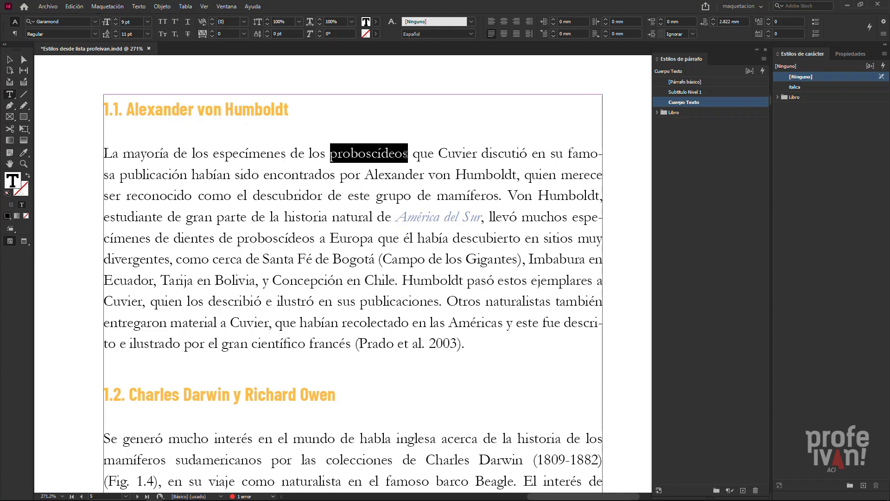
click(804, 87)
click(488, 148)
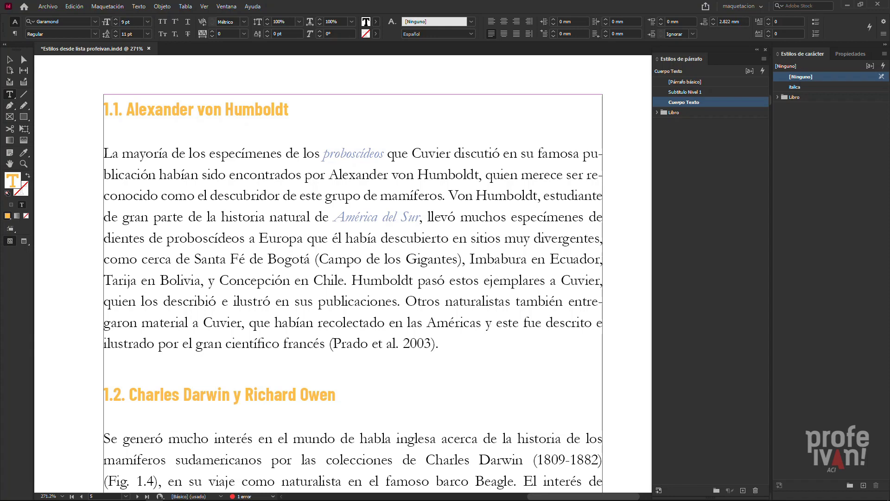
drag(226, 110, 289, 109)
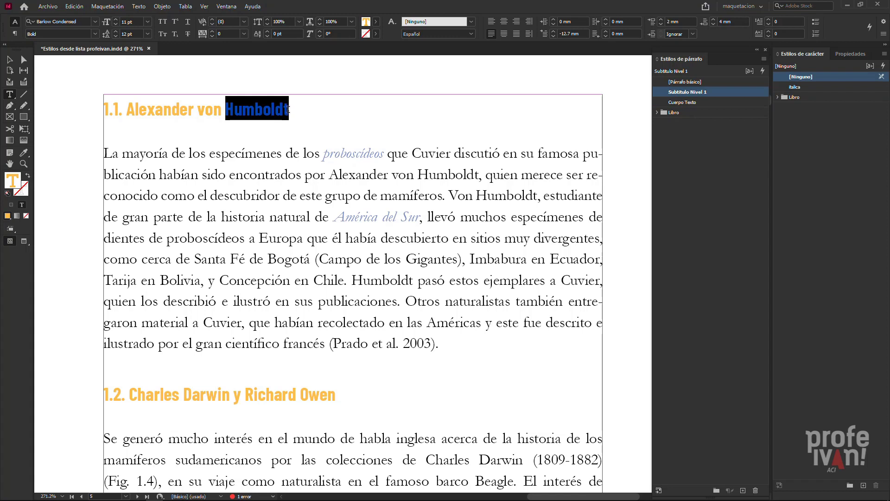
click(797, 87)
click(509, 154)
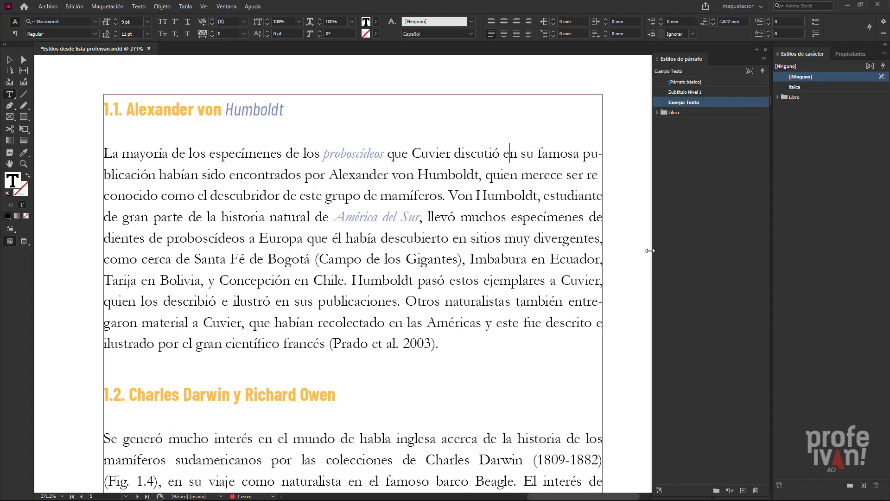
Step: Look through the list of index words in the text file Listado italicas.txt
key(ctrl)
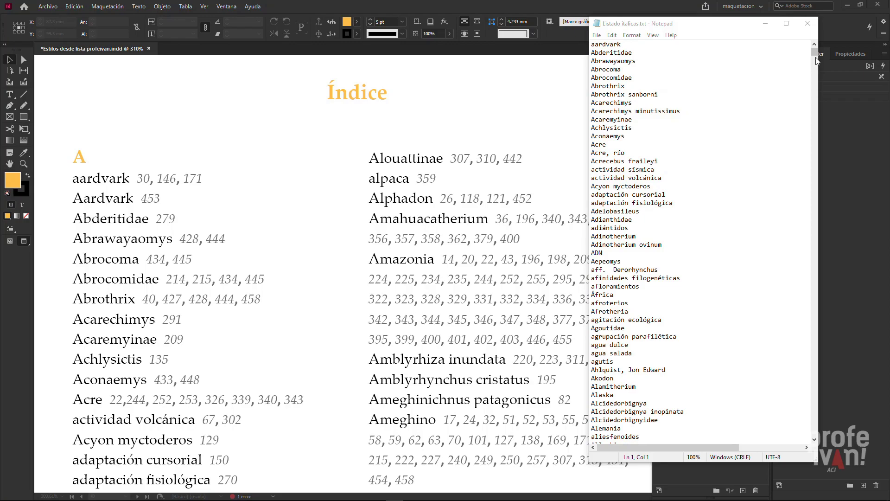
drag(815, 54, 843, 271)
click(572, 180)
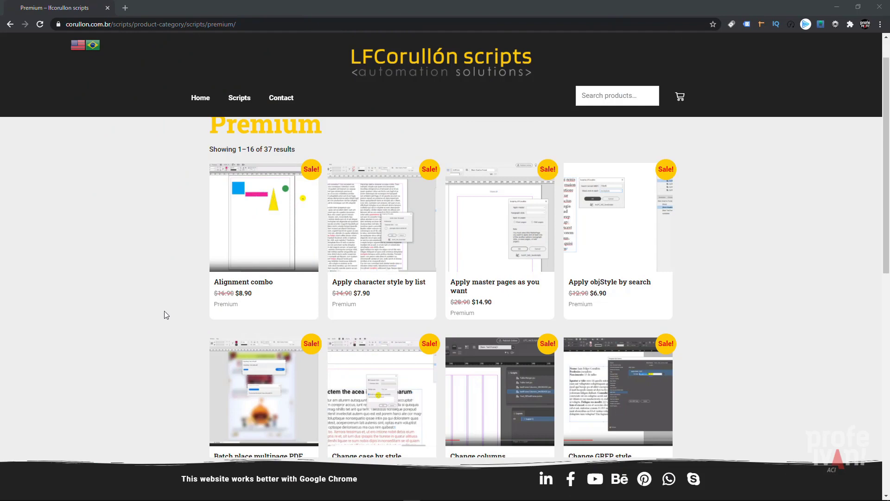
Step: In the browser, view the product page of the "Apply character style by list" script on the LFCorullón scripts site
click(380, 284)
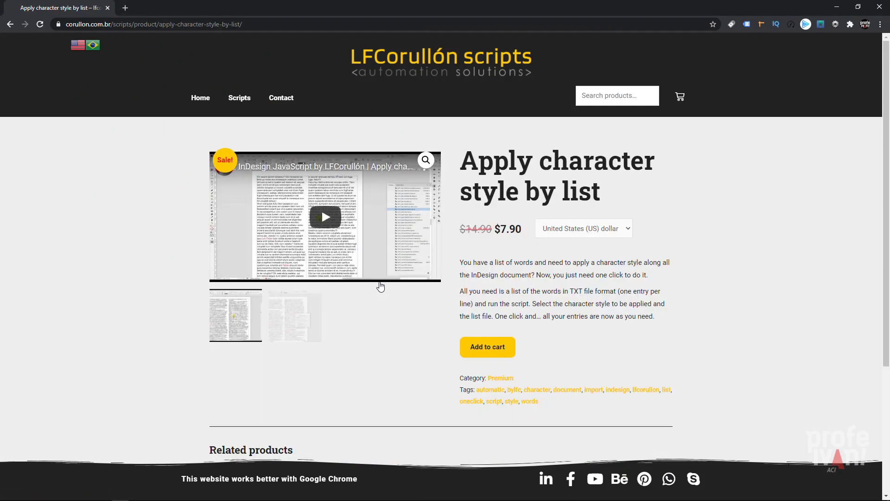
key(ctrl)
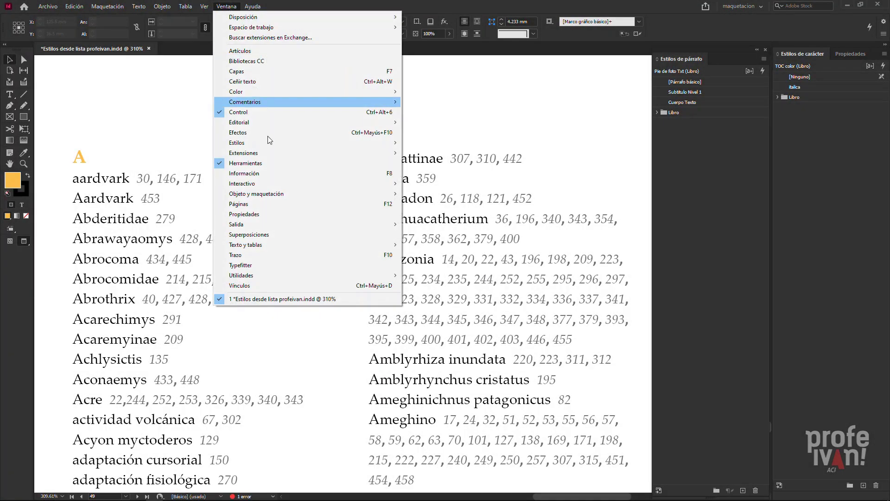
Step: Reveal InDesign's Usuario scripts folder in File Explorer and open its Scripts Panel subfolder
mouse_move(272, 275)
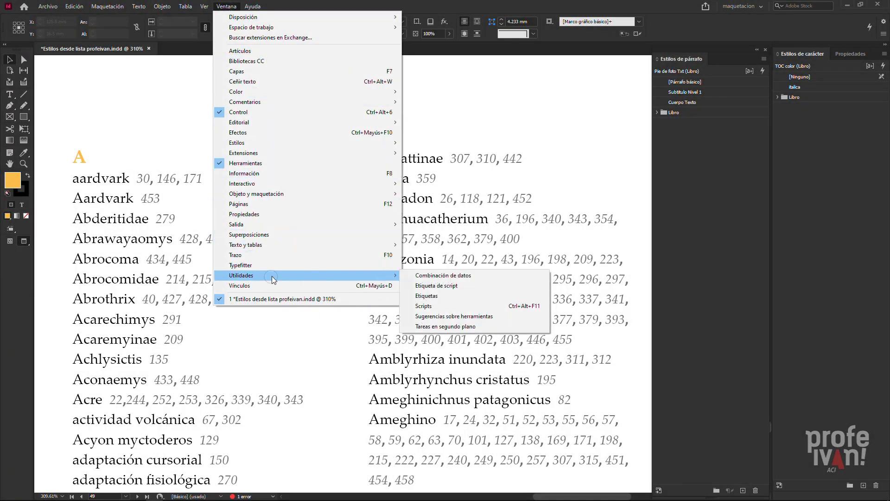
click(455, 305)
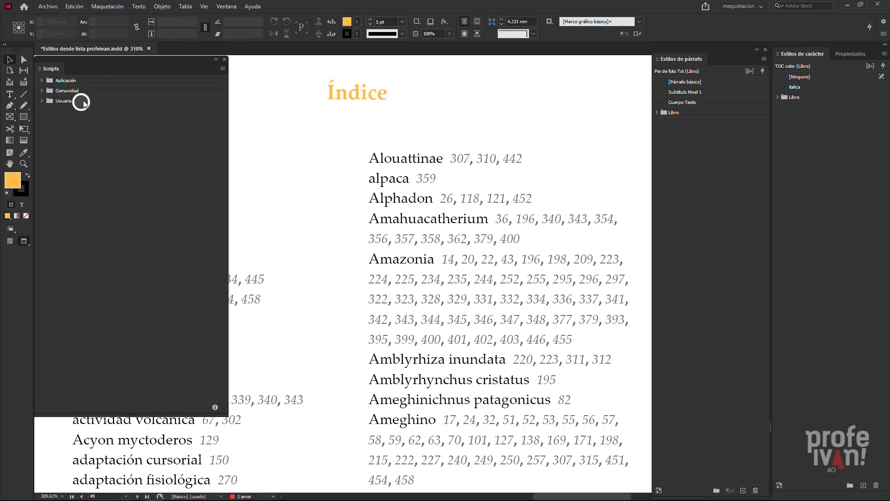
right_click(82, 102)
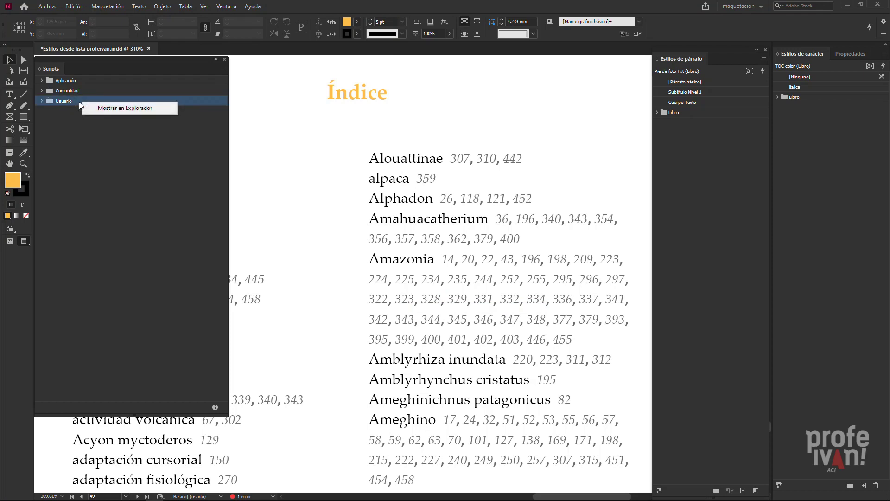
click(163, 108)
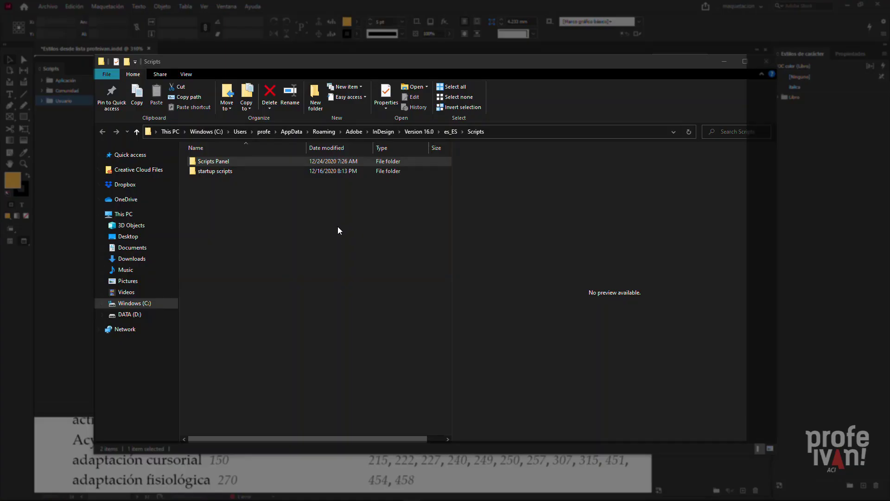
double_click(248, 161)
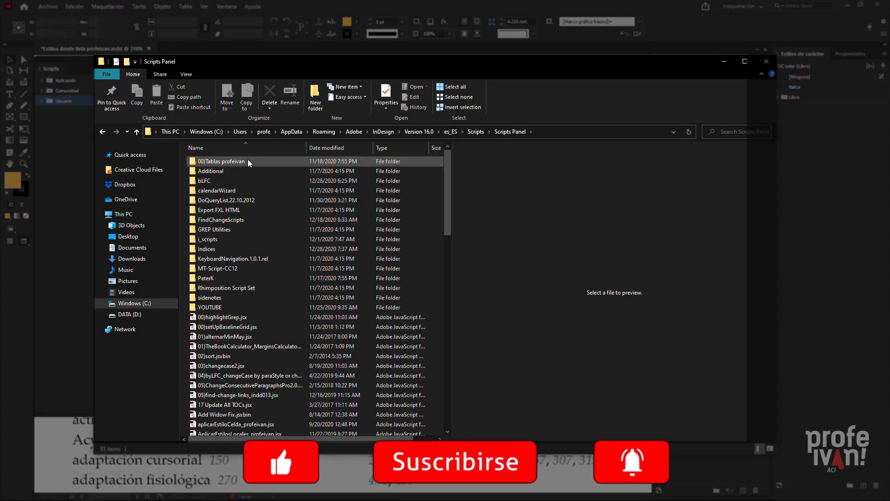
drag(449, 184, 453, 162)
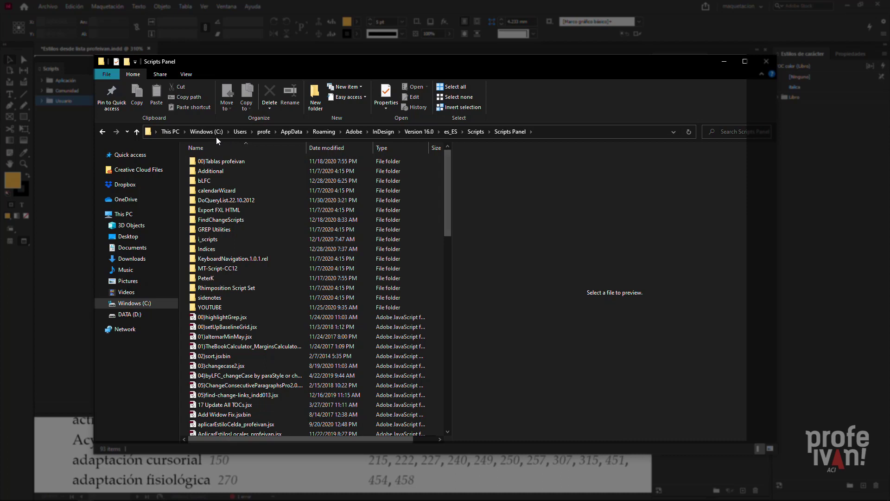
Step: Create a folder named _indices inside Scripts Panel and move the byLFC_apply charStyle script from the desktop into it
click(315, 96)
text(_indices)
key(Return)
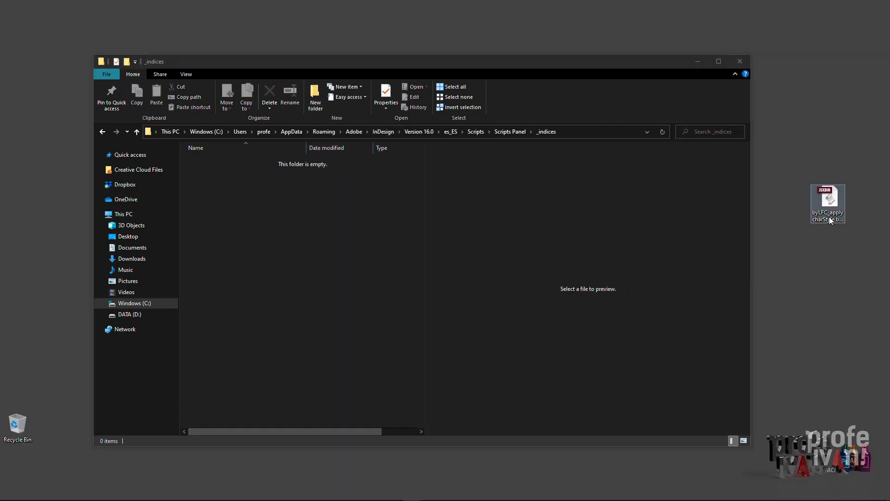
drag(828, 199, 262, 209)
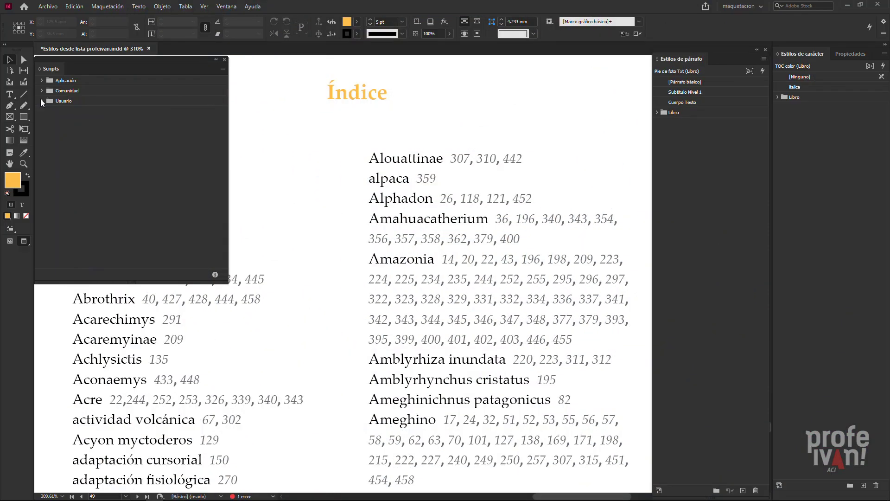
Step: Run the byLFC_apply charStyle by list script from the _indices folder of the Usuario scripts
click(41, 101)
drag(224, 101, 163, 268)
click(43, 263)
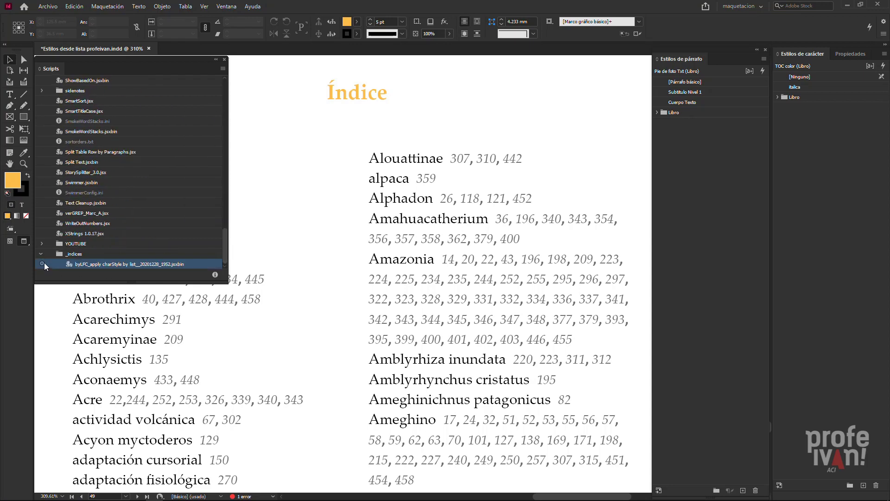
click(122, 263)
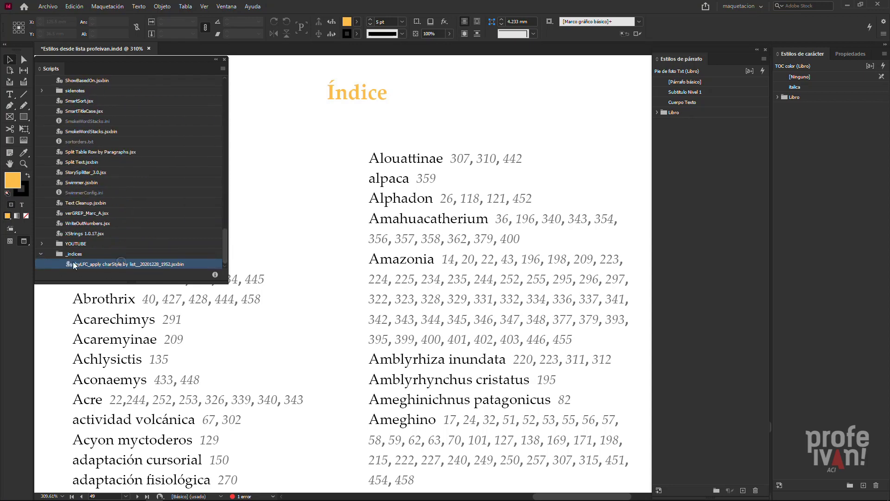
right_click(177, 264)
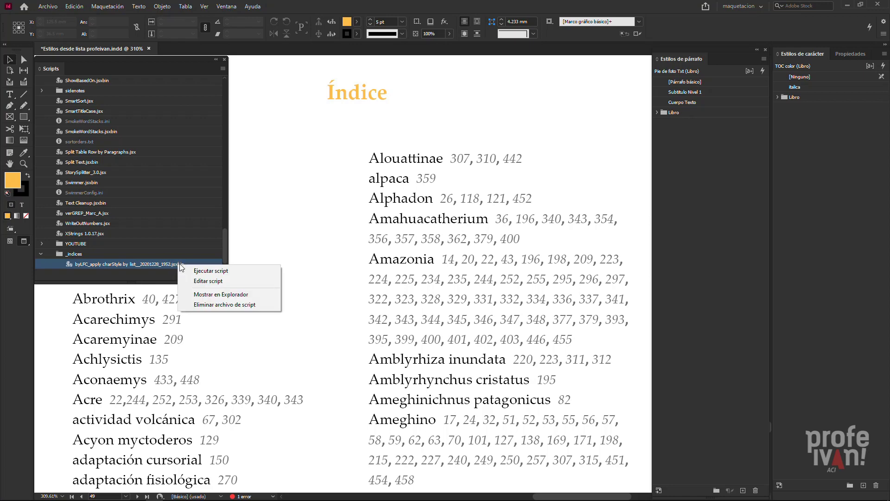
click(220, 271)
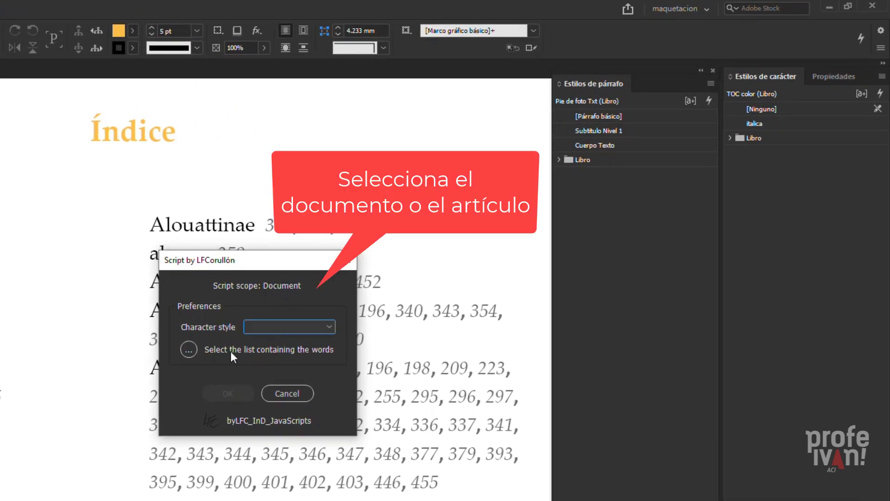
Step: Load Listado italicas.txt as the list containing the words for the script
click(191, 351)
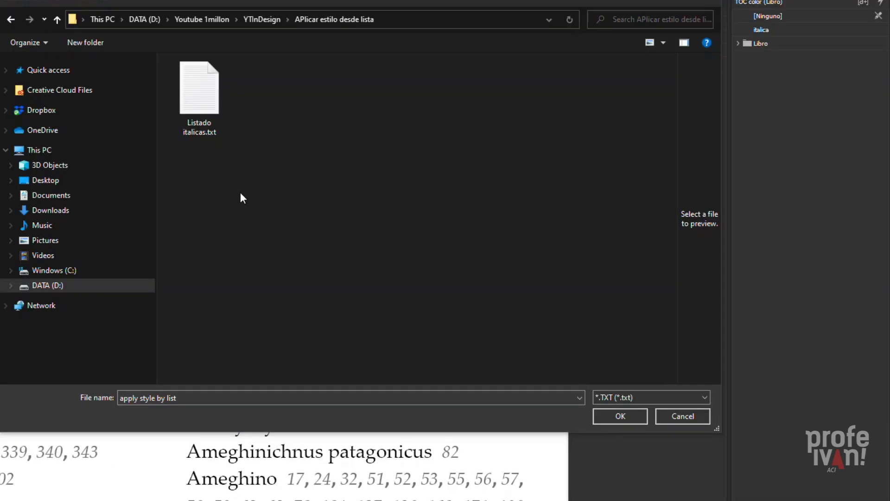
click(201, 100)
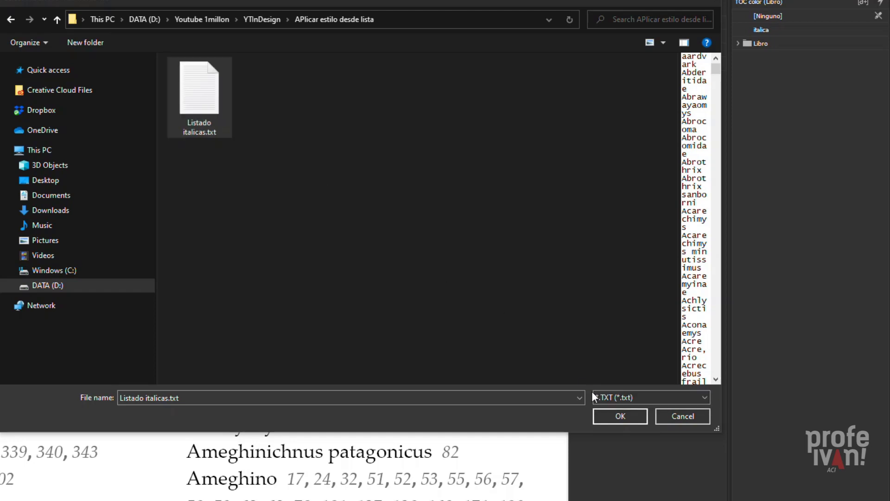
click(621, 416)
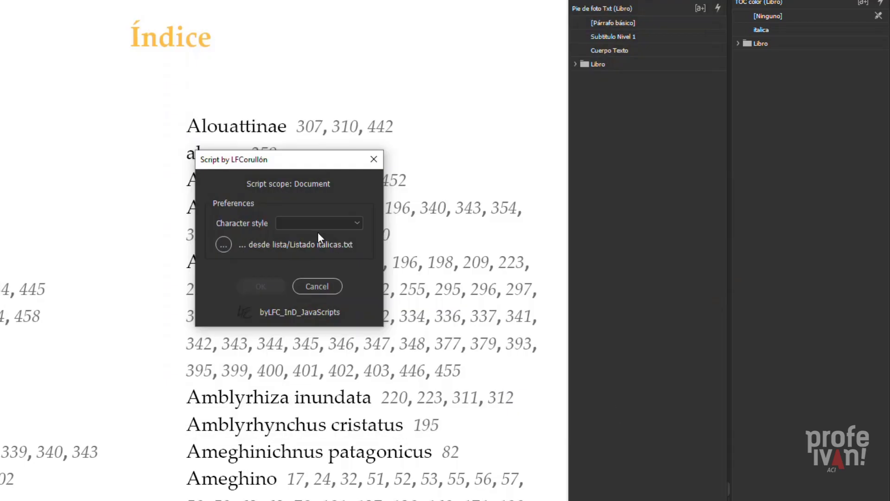
Step: Choose the italica character style, apply it to the listed words across the document, and close the Scripts panel
click(324, 225)
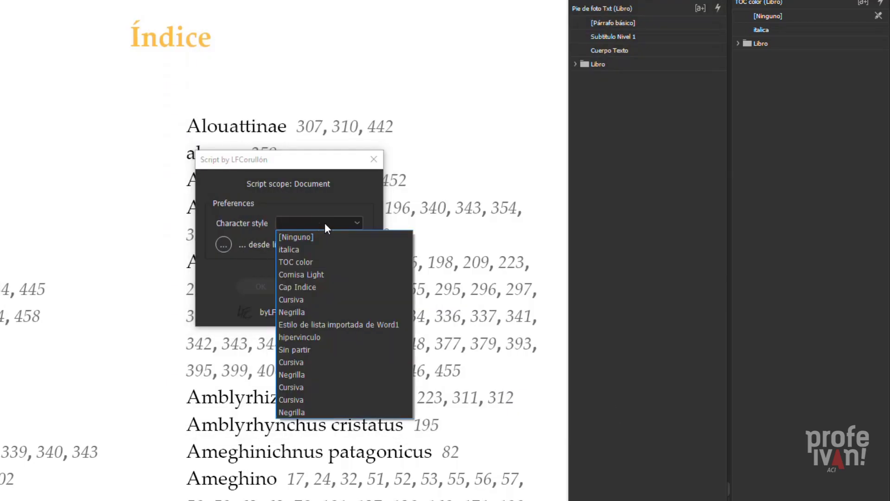
click(313, 249)
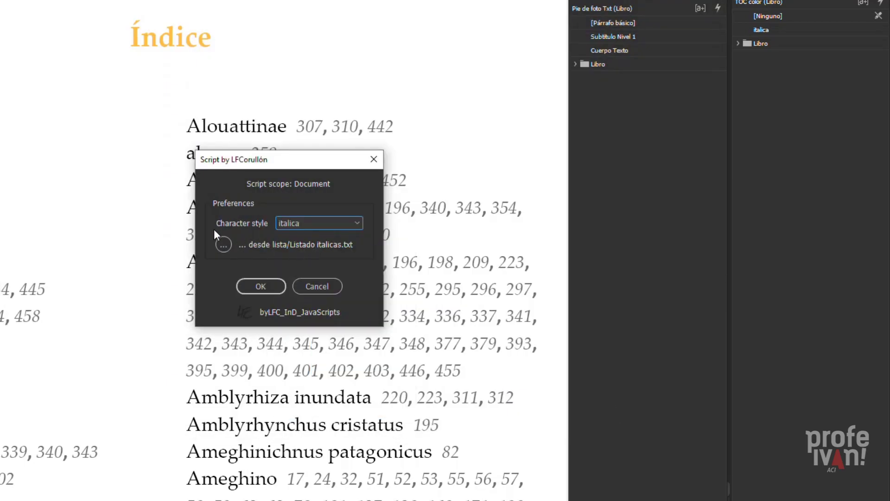
click(260, 285)
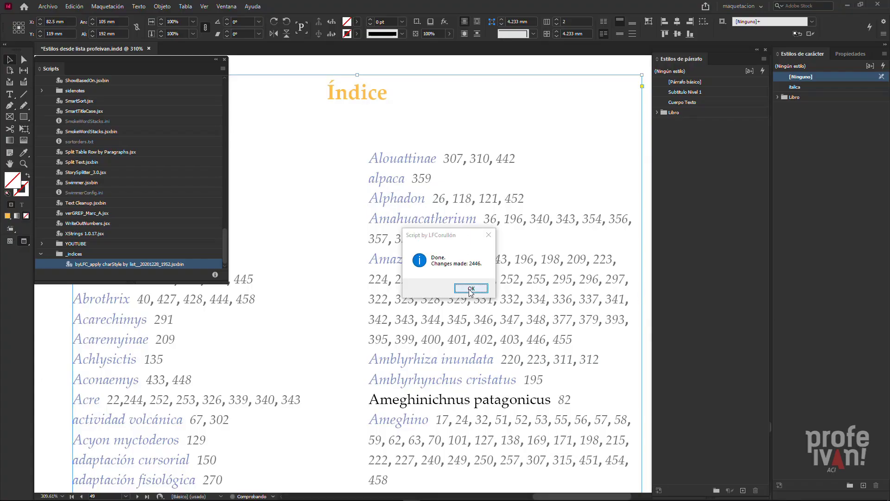
click(471, 289)
click(225, 60)
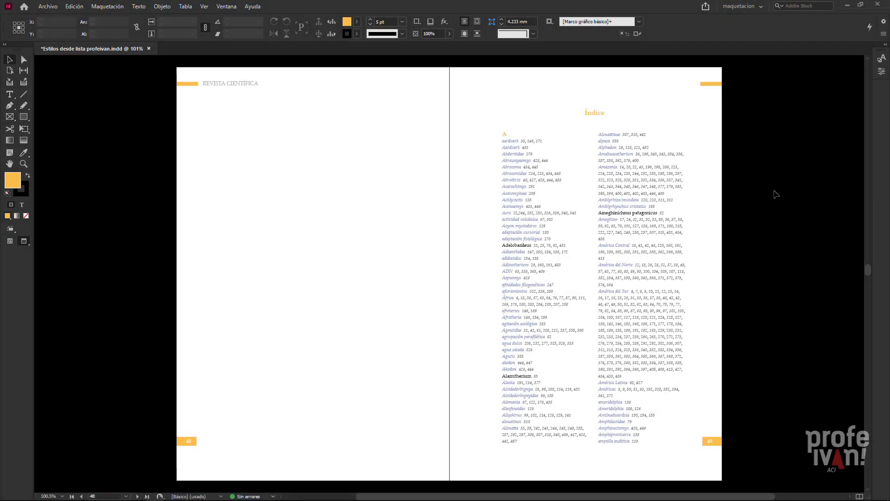
Step: Page through the index spreads from page 48 to page 58 to examine which entries received the italica style
key(alt+Page_Down)
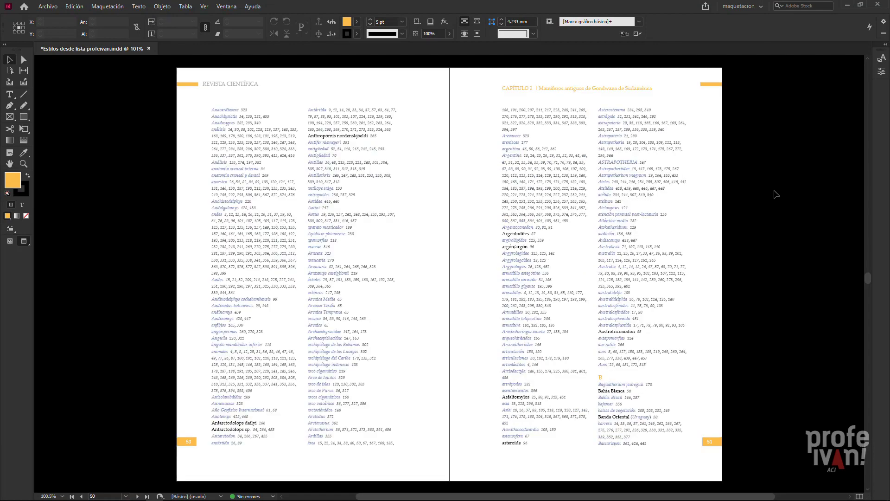
key(alt+Page_Down)
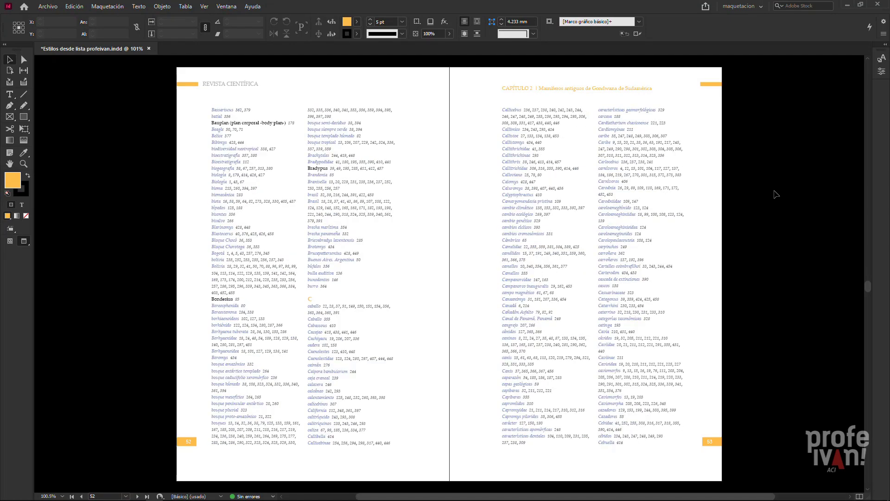
key(alt+Page_Down)
key(alt+Page_Down)
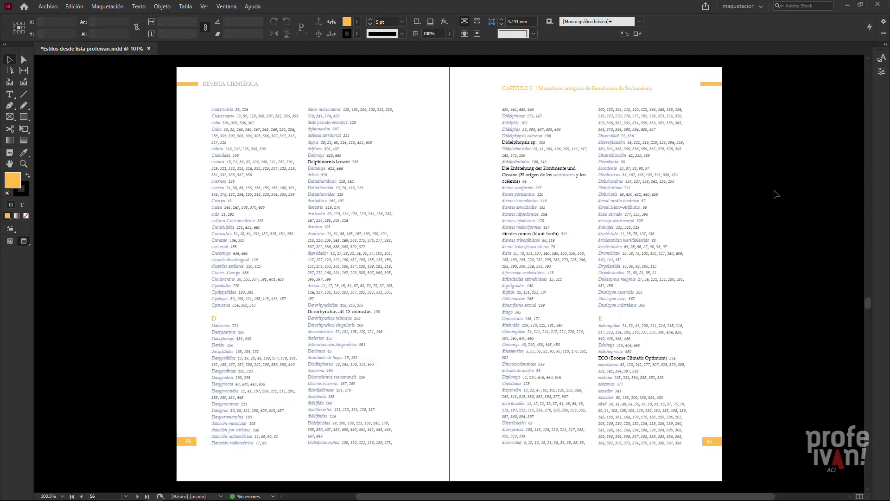
key(alt+Page_Down)
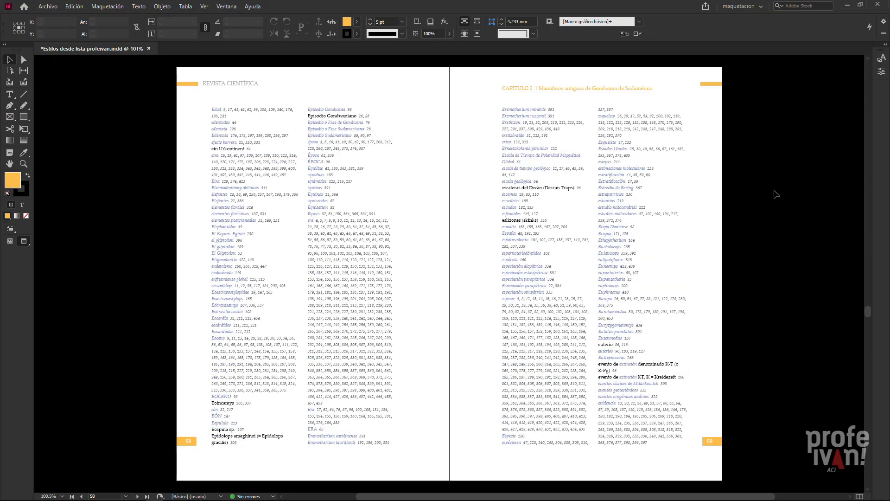